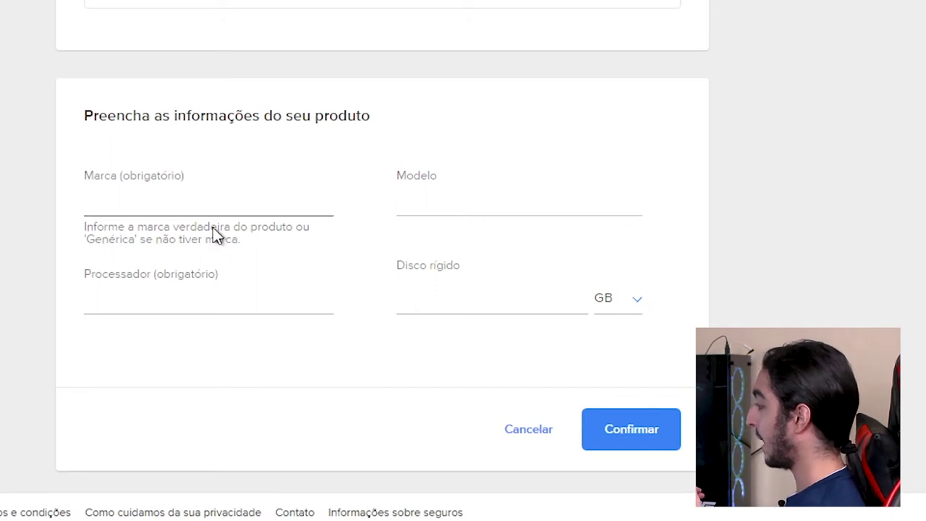
Step: Set the product's brand to Genérico
left_click(224, 207)
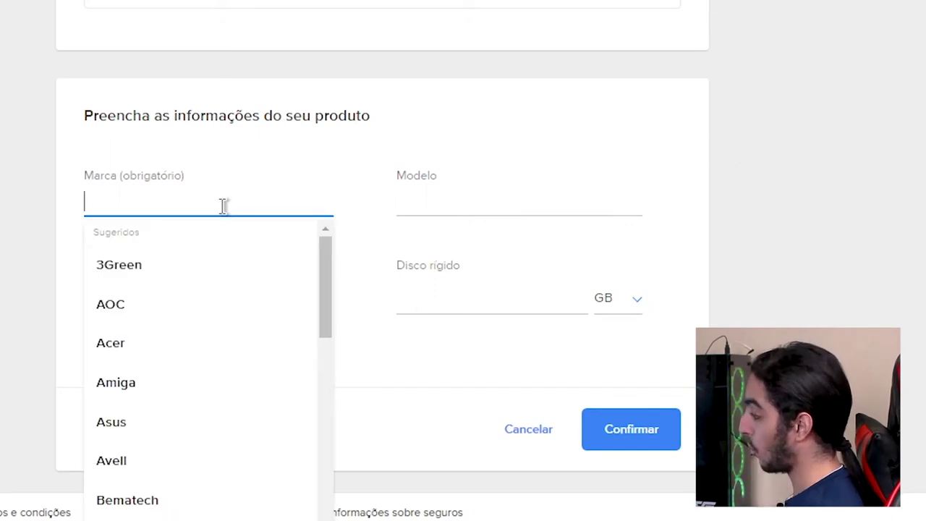
left_click(408, 124)
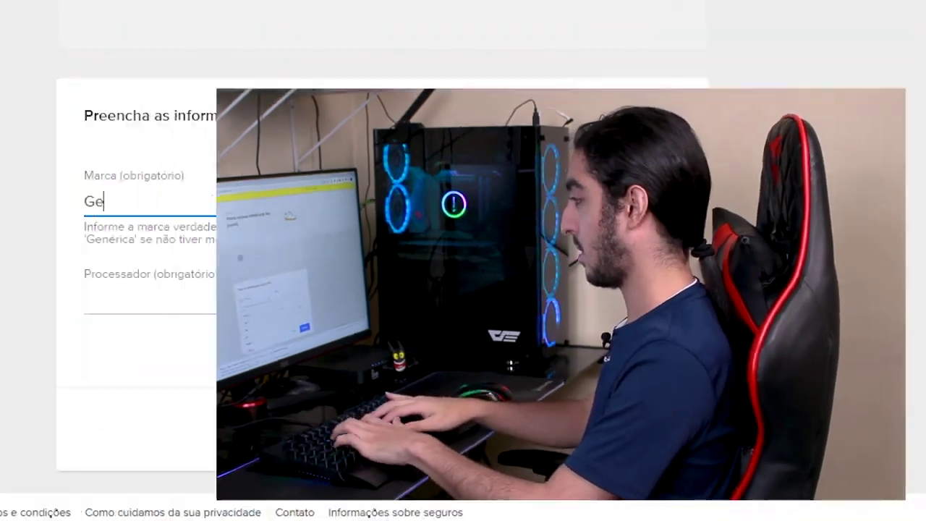
type("nérico")
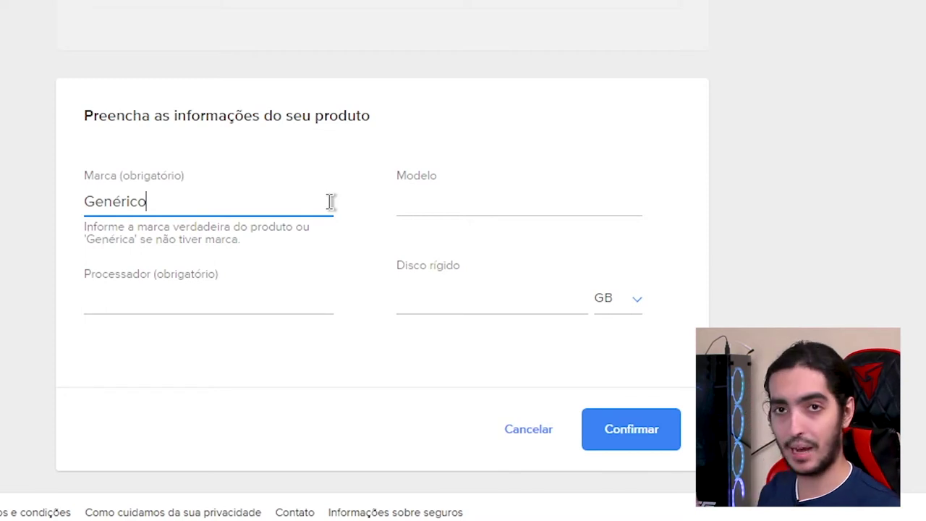
Step: Leave the model blank and enter Intel Core i3 2100 as the processor
left_click(467, 197)
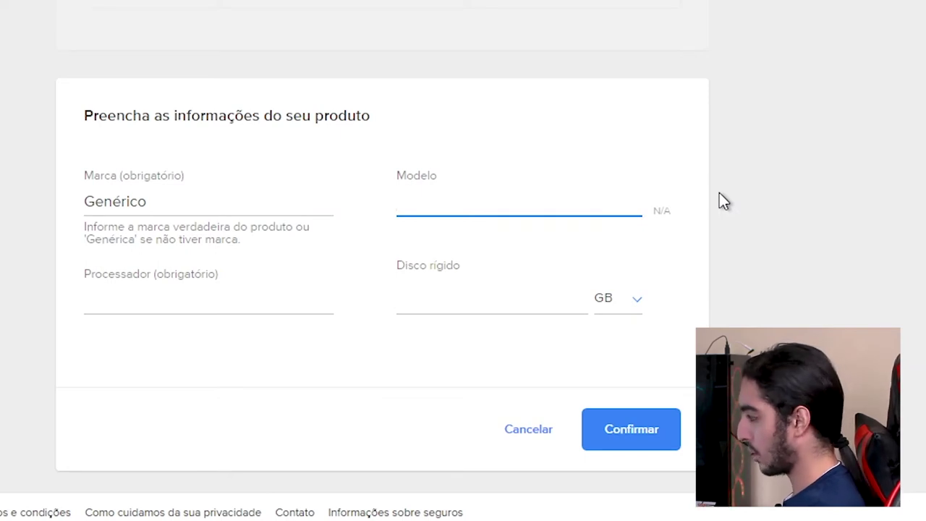
left_click(183, 304)
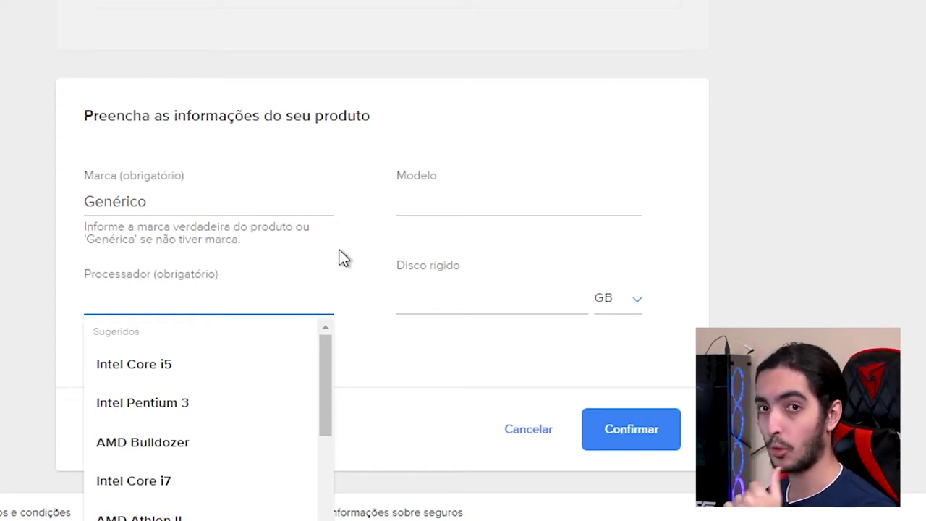
type("I")
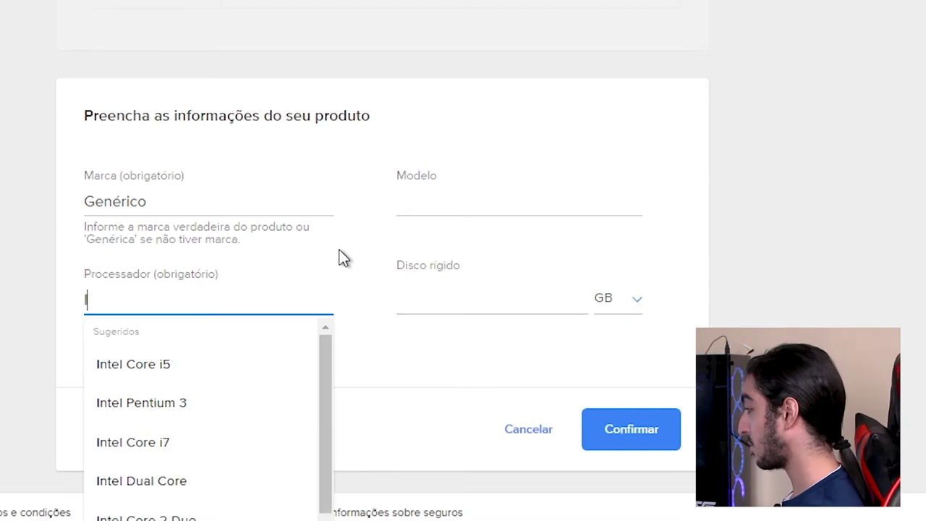
type("ntel Core i3")
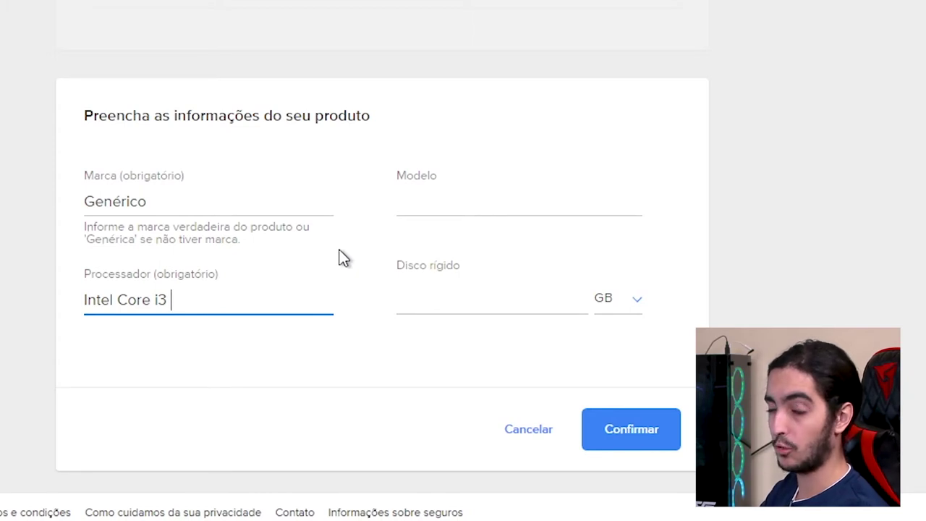
type(" 2100")
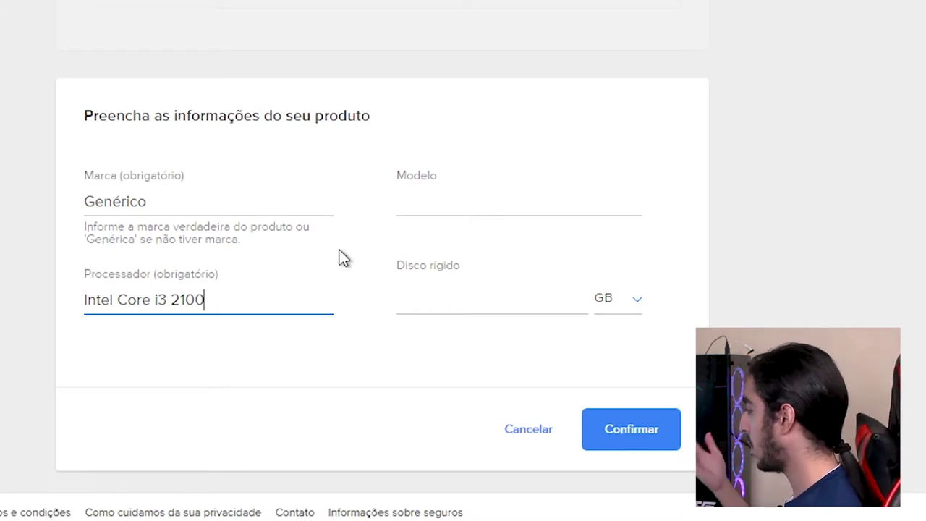
double_click(223, 300)
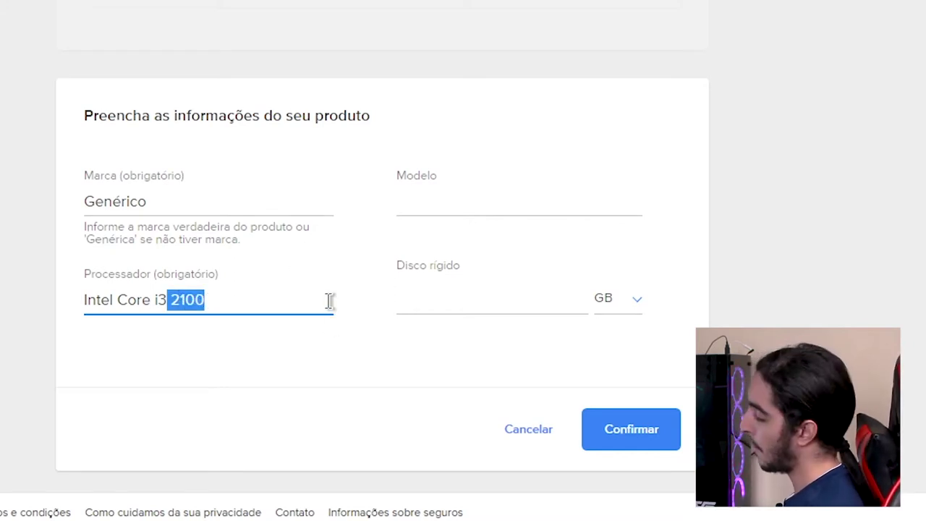
Step: Set the hard disk capacity to 500 GB and confirm the product information
left_click(438, 300)
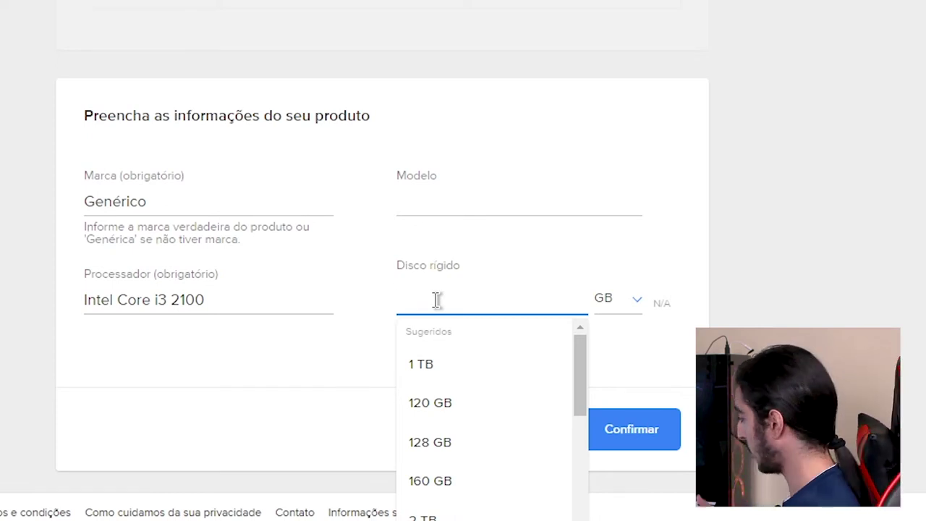
type("590")
key("BackSpace")
key("BackSpace")
type("00")
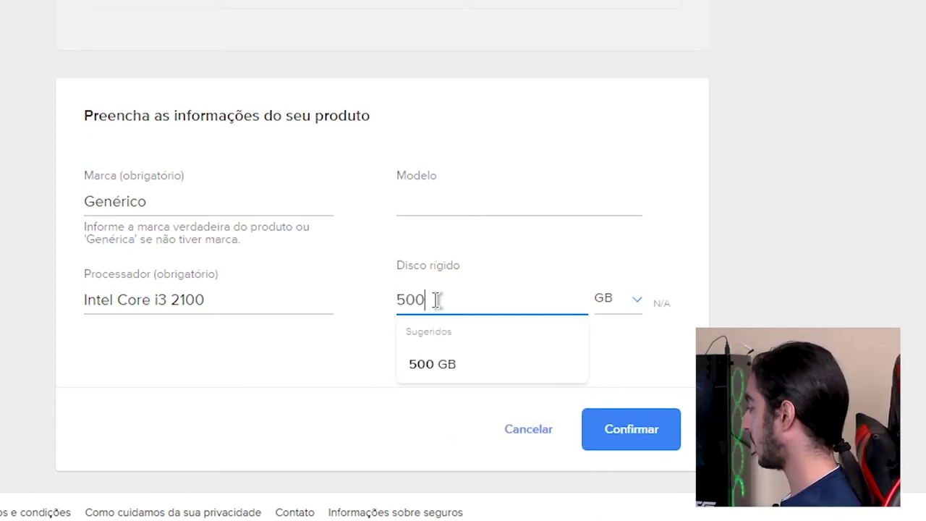
left_click(446, 364)
left_click(634, 427)
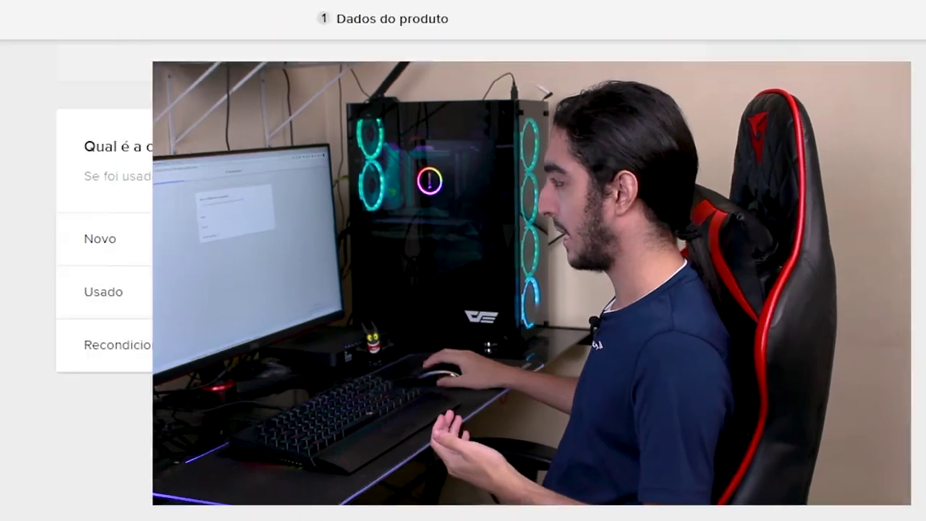
Step: Choose Usado as the product's condition
mouse_move(209, 347)
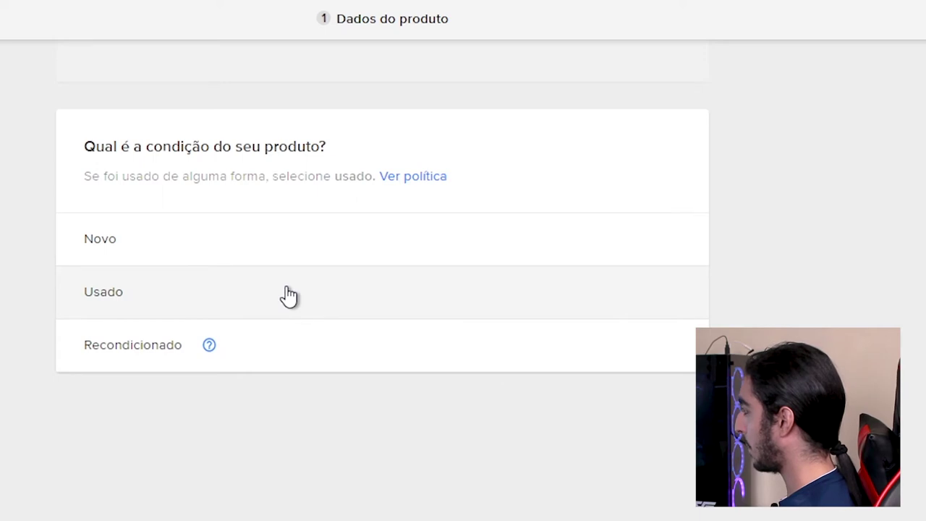
left_click(598, 311)
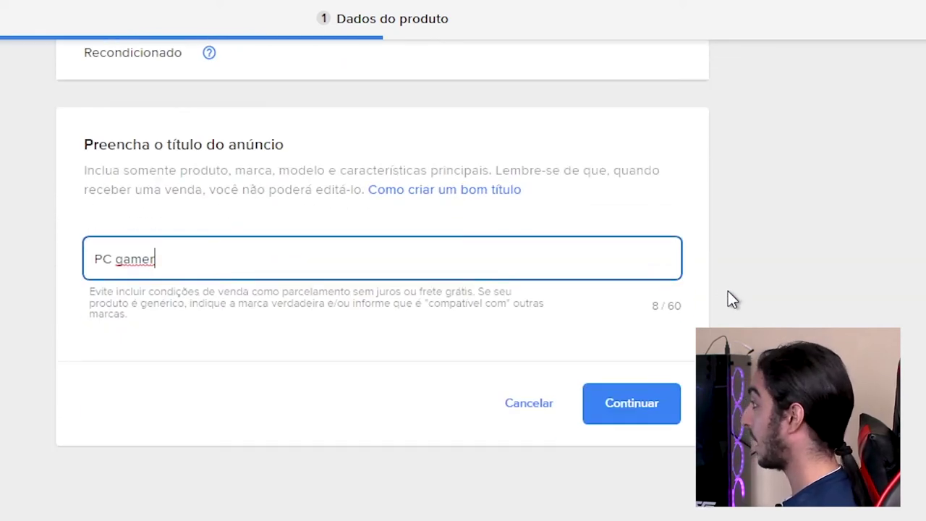
Step: Replace the listing title with "PC Gamer - Intel Core i3 2100 - GT220 - 500GB HD - 4GB RAM"
left_click_drag(185, 258, 52, 259)
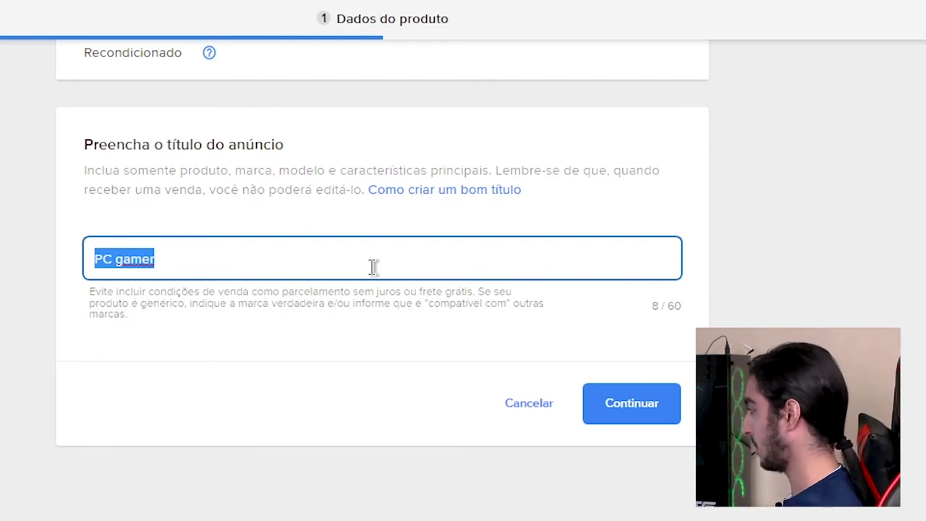
type("PC Gamer - Iten")
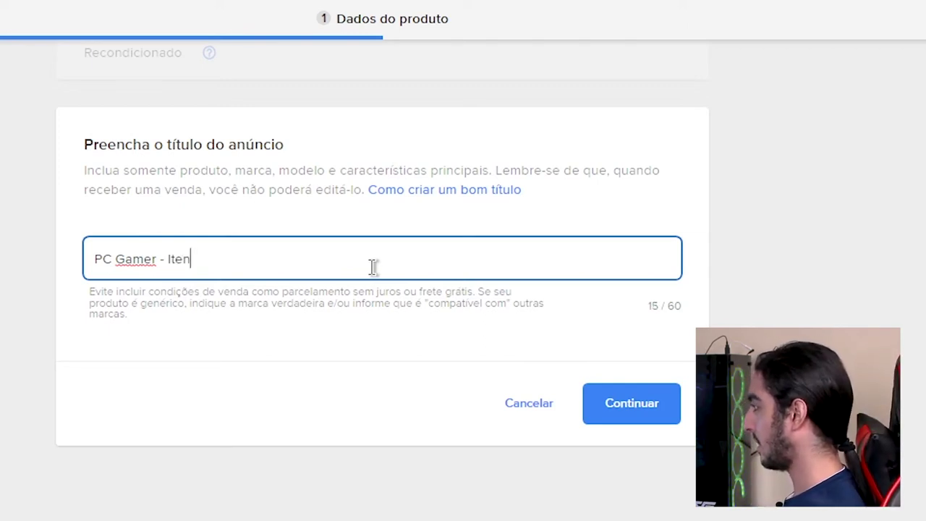
type("tel Core i3 2100 -")
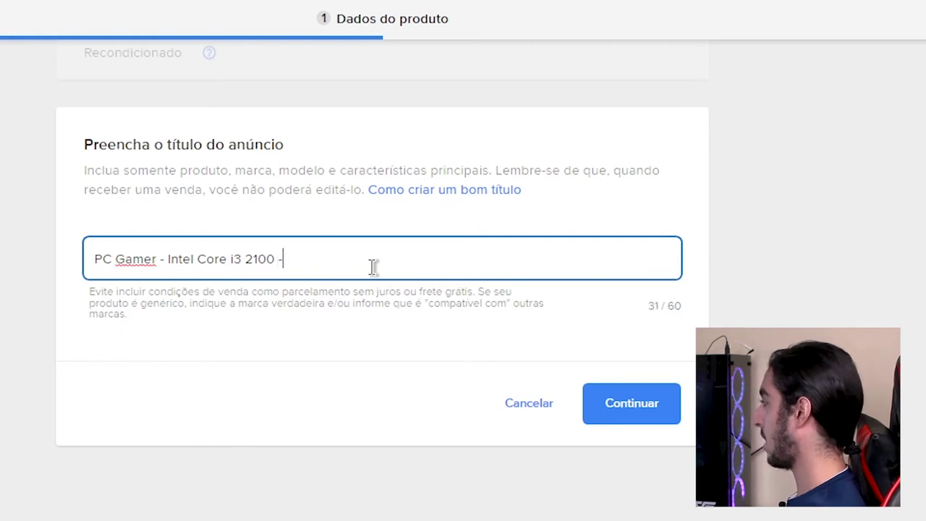
type("GT220")
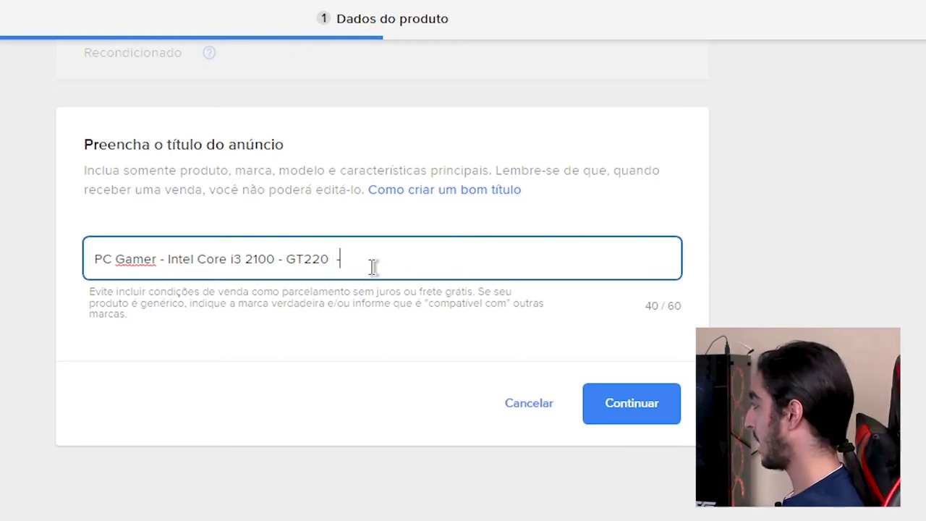
type("- 4GB")
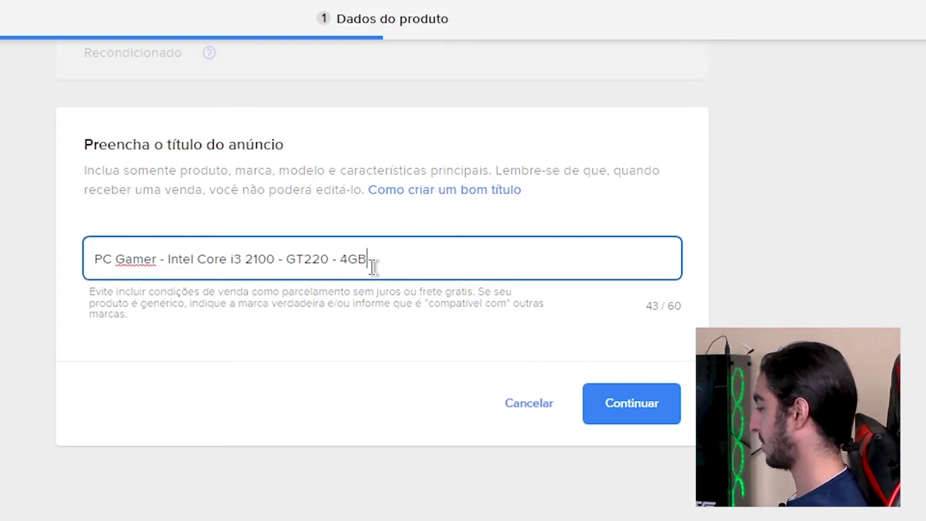
type(" RAM")
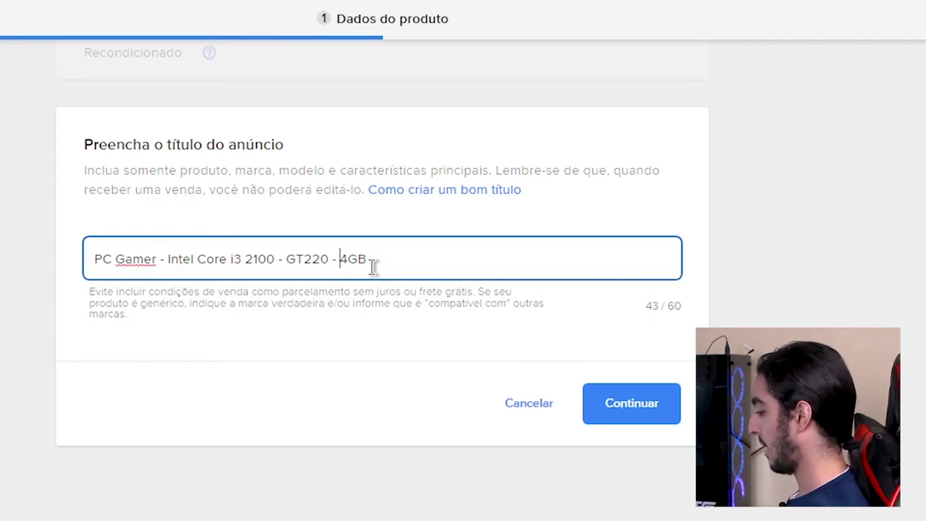
type("500")
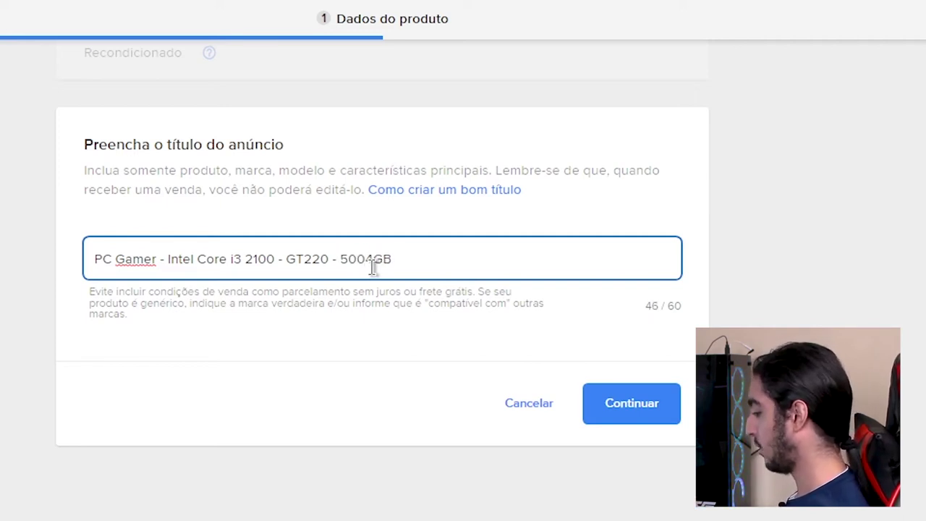
type("GB HD -")
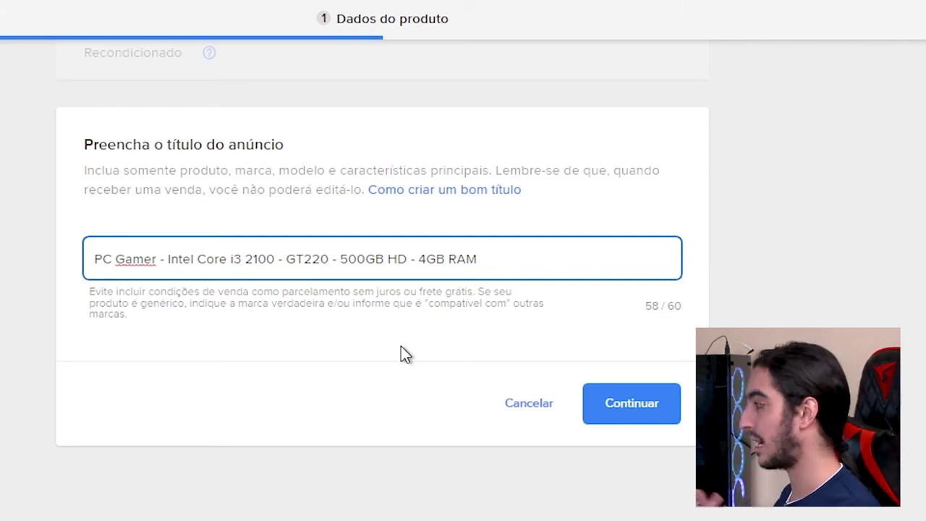
Step: Check the listing title and its character count, and continue to the photo and quantity section
double_click(461, 258)
key("ctrl+a")
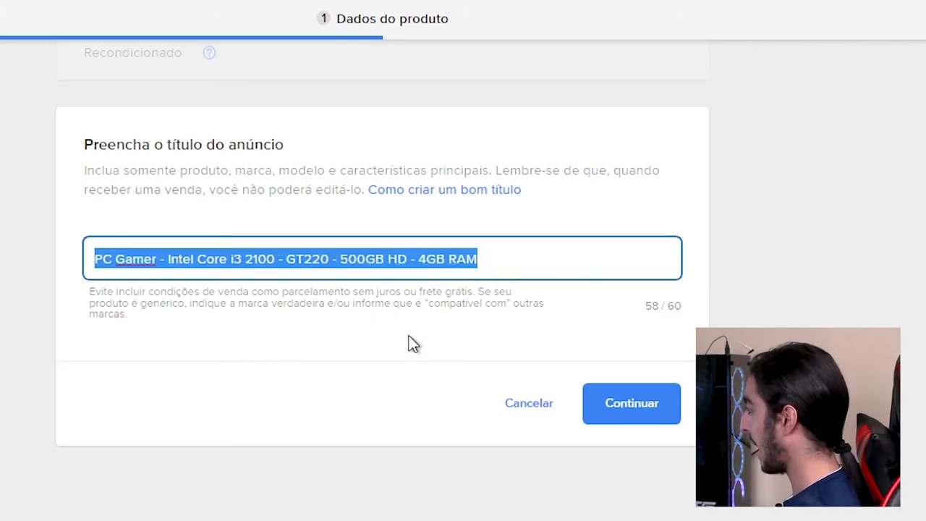
left_click(415, 340)
left_click_drag(641, 316, 693, 304)
left_click(689, 304)
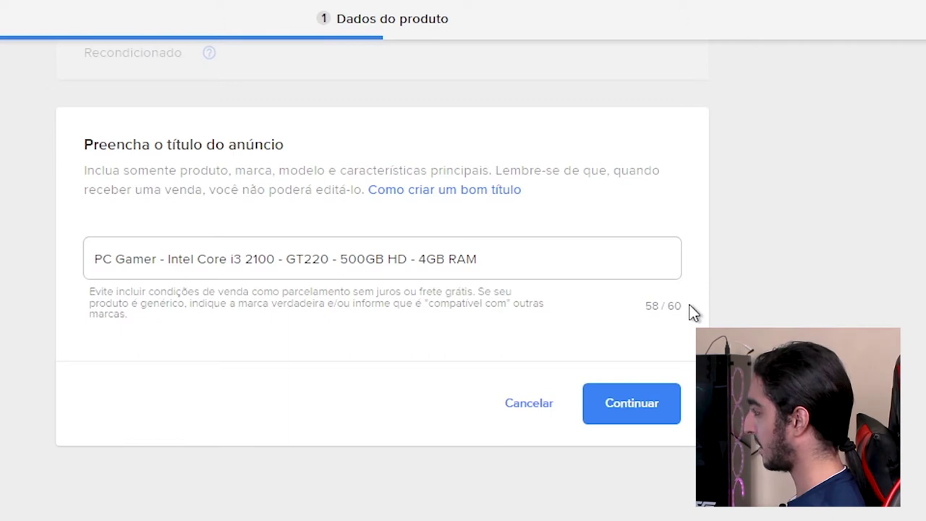
left_click(648, 402)
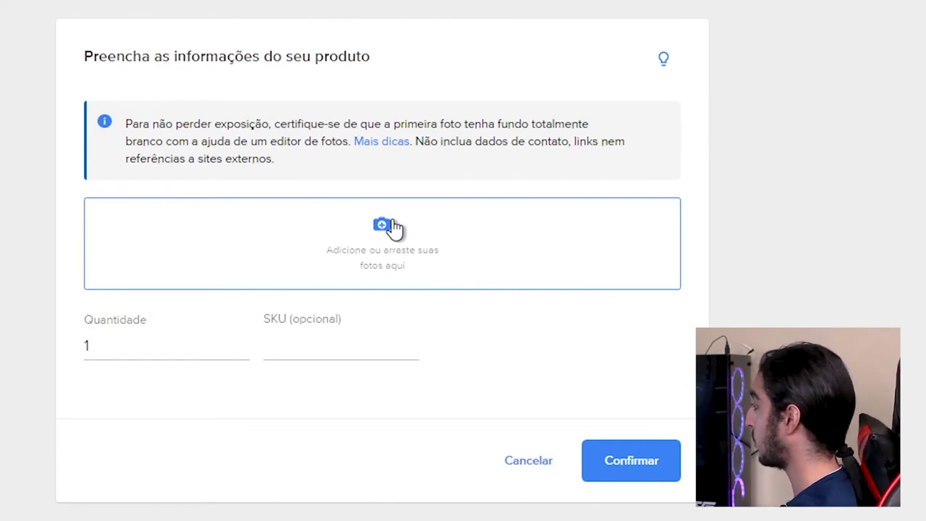
Step: Upload all the photos from the Fotos PC GAMER folder to the listing
left_click(394, 227)
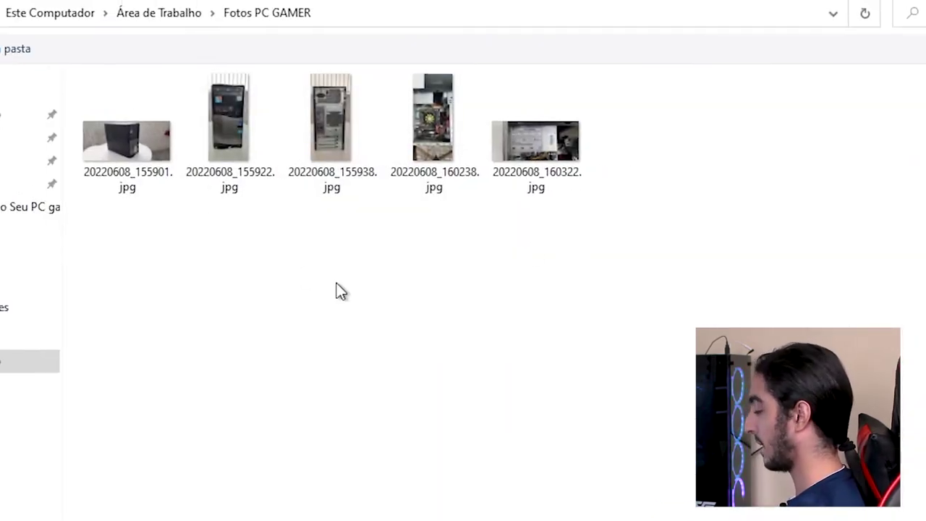
scroll(355, 296, "up", 4, "ctrl")
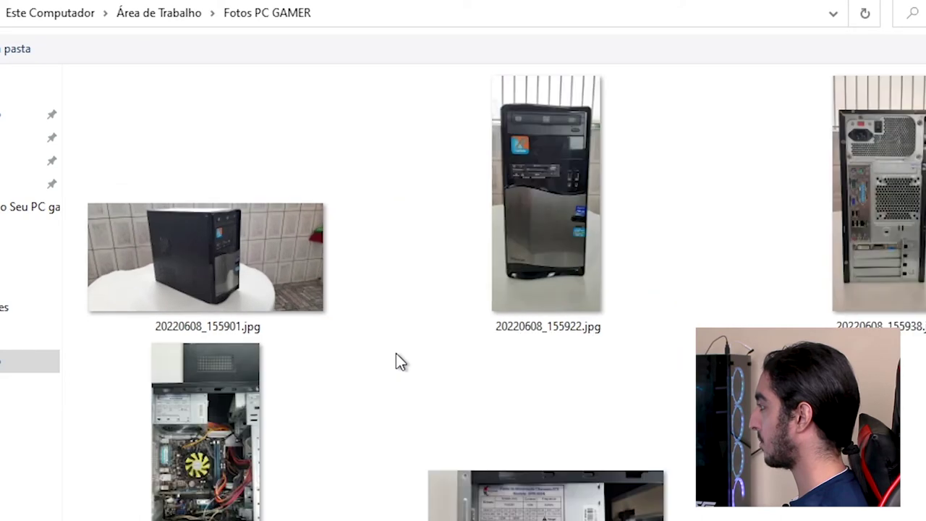
left_click(163, 186)
key("ctrl+a")
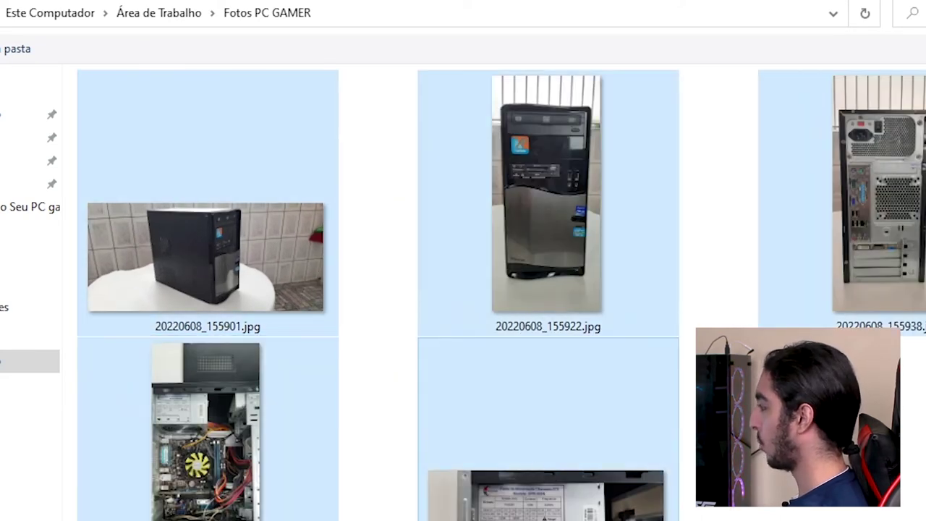
key("Return")
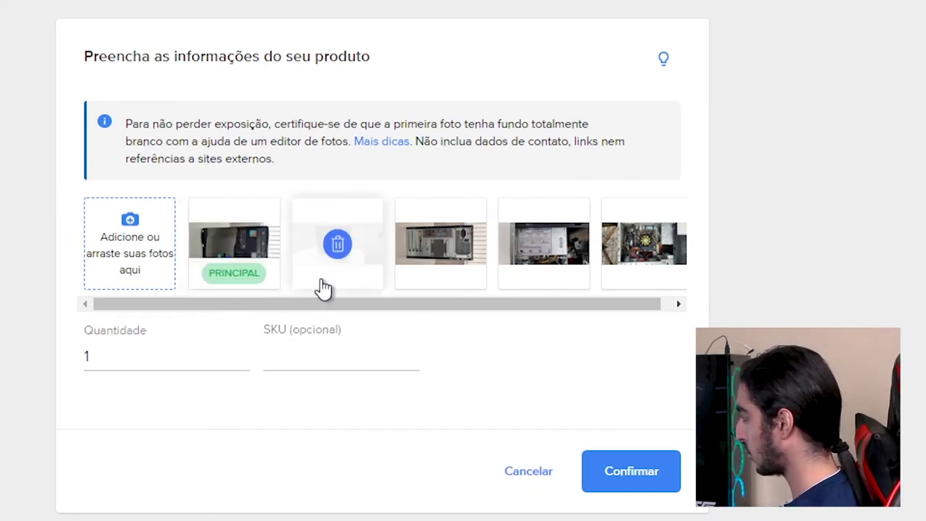
Step: Reorder the photos as angled case view (main), motherboard interior, power supply, rear and front, and confirm them with quantity 1
left_click_drag(325, 275, 193, 265)
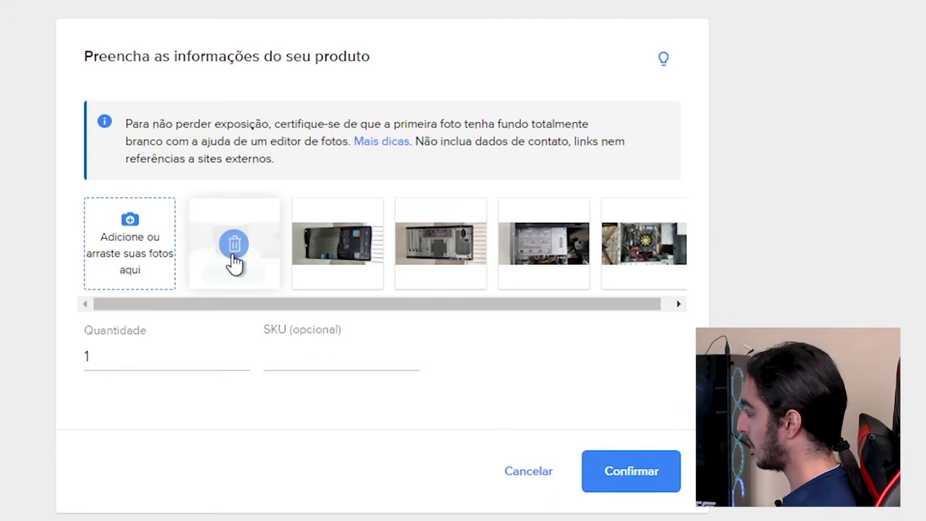
left_click_drag(219, 271, 337, 286)
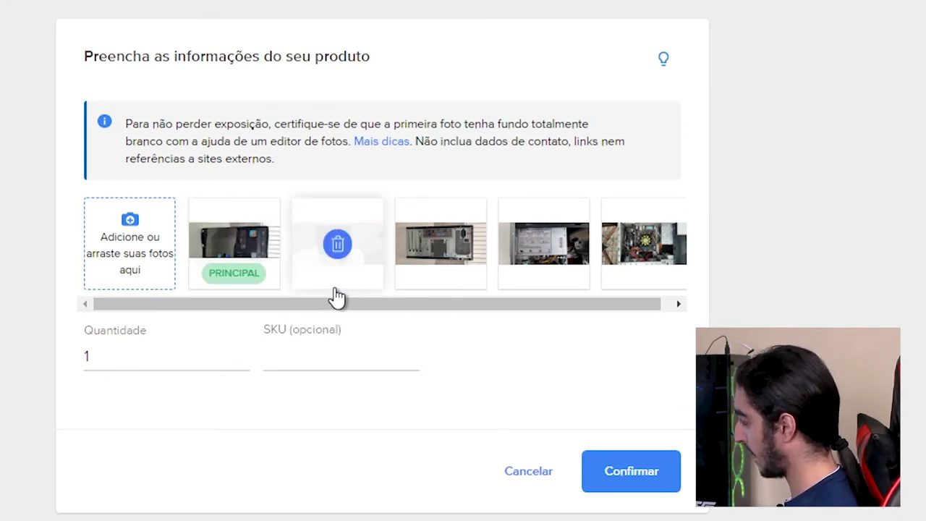
left_click_drag(531, 285, 226, 274)
left_click_drag(431, 286, 277, 295)
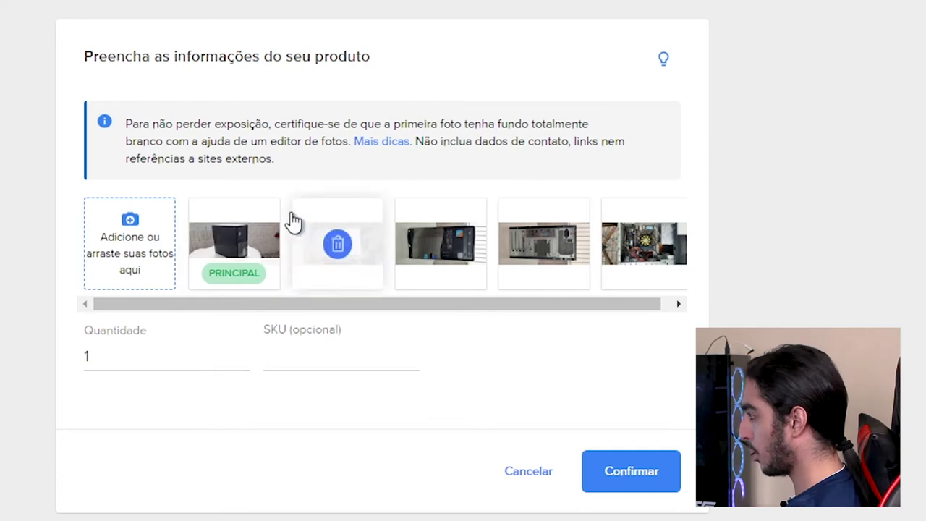
left_click_drag(666, 282, 361, 300)
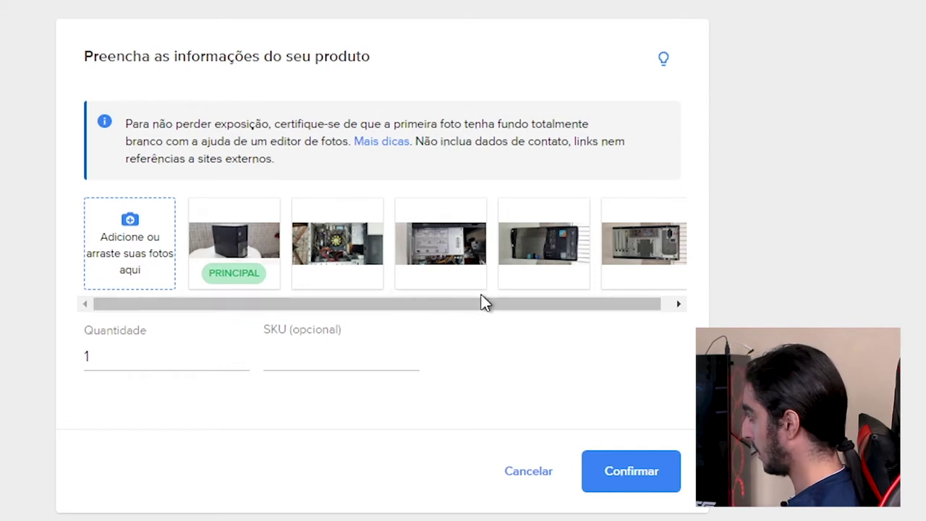
left_click_drag(654, 283, 594, 274)
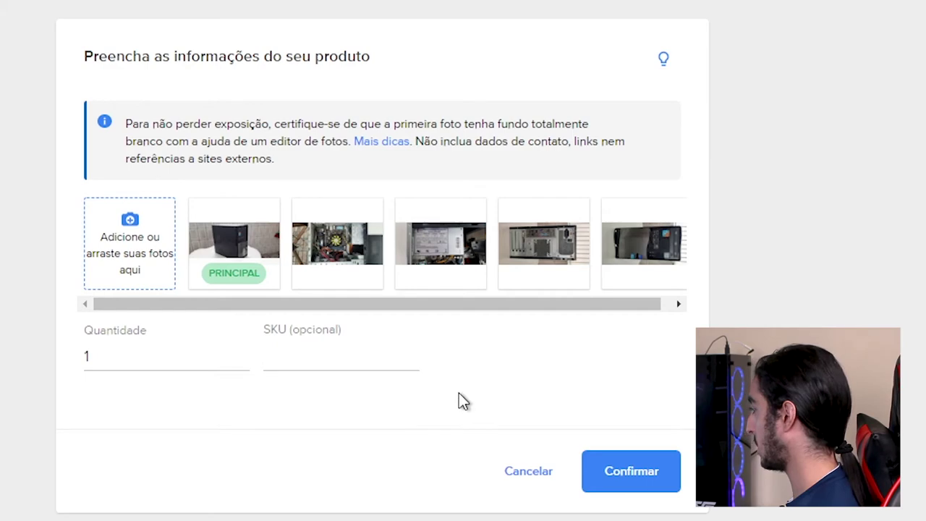
left_click(640, 474)
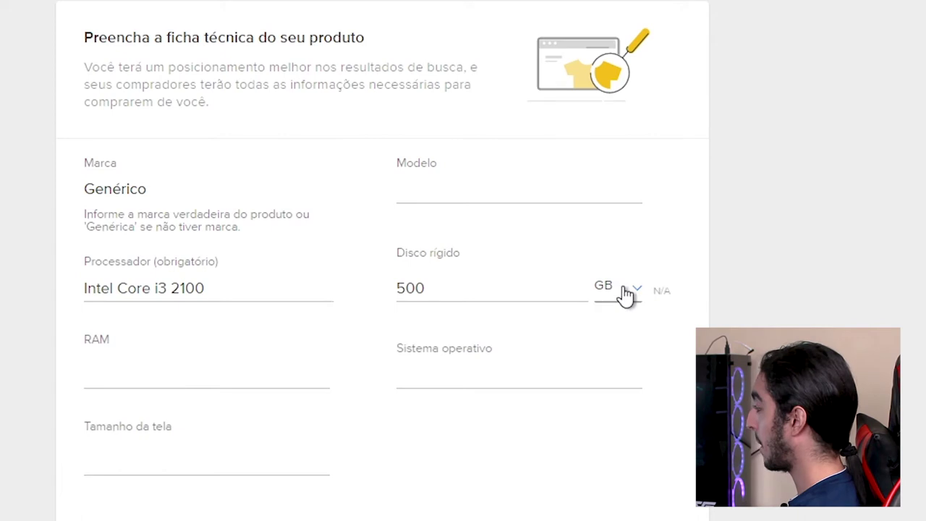
Step: Fill in 4 GB of RAM and Windows 7 as the operating system, and confirm the technical specifications
left_click(198, 373)
type("4")
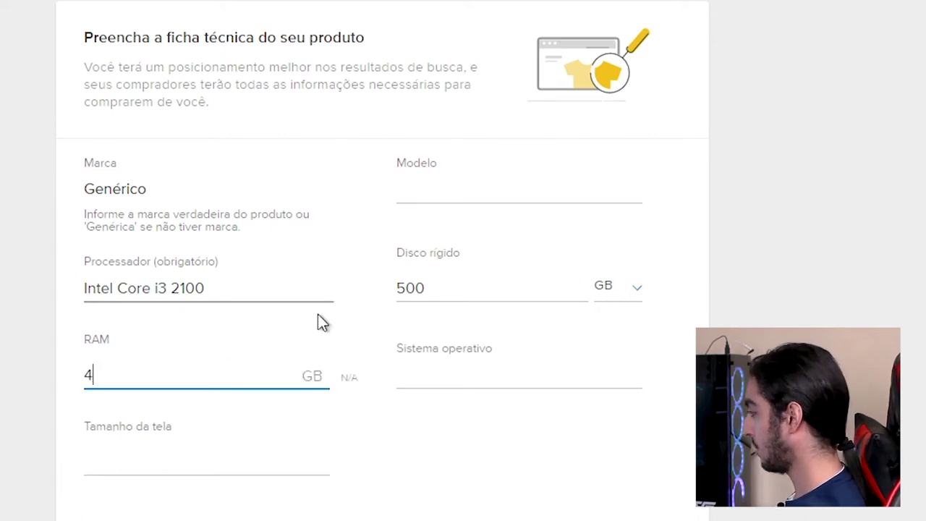
left_click(396, 439)
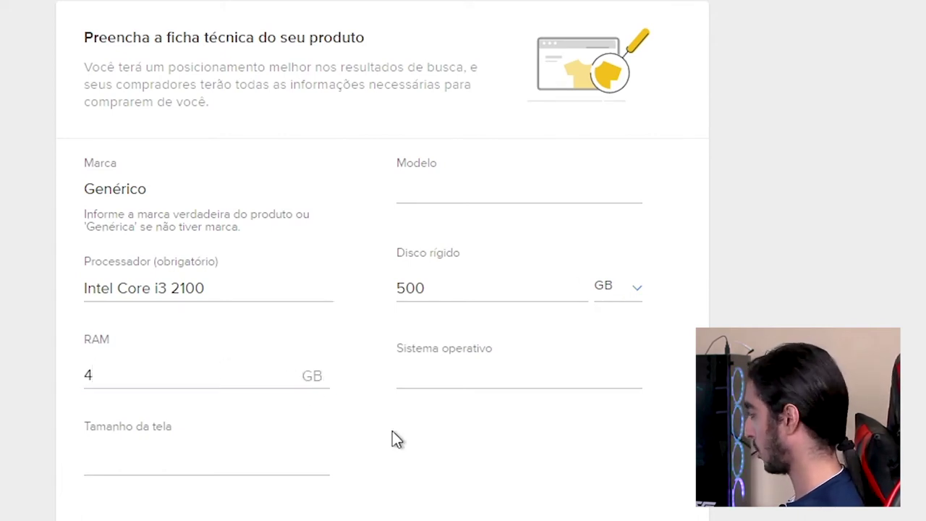
left_click(470, 370)
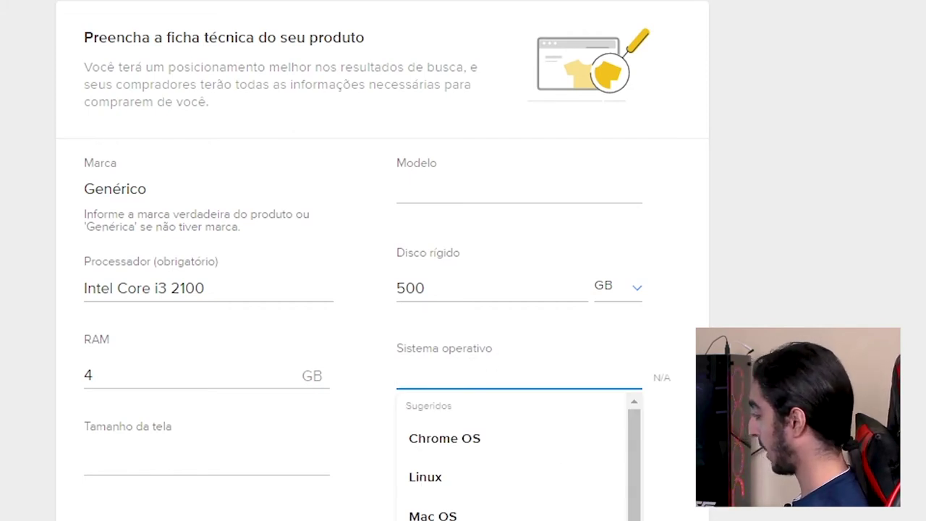
left_click(612, 490)
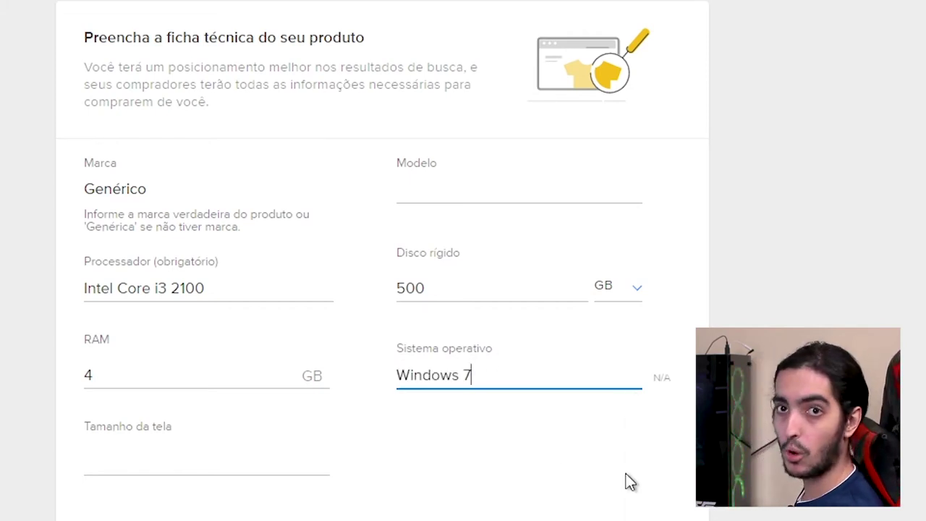
scroll(304, 420, "down", 2)
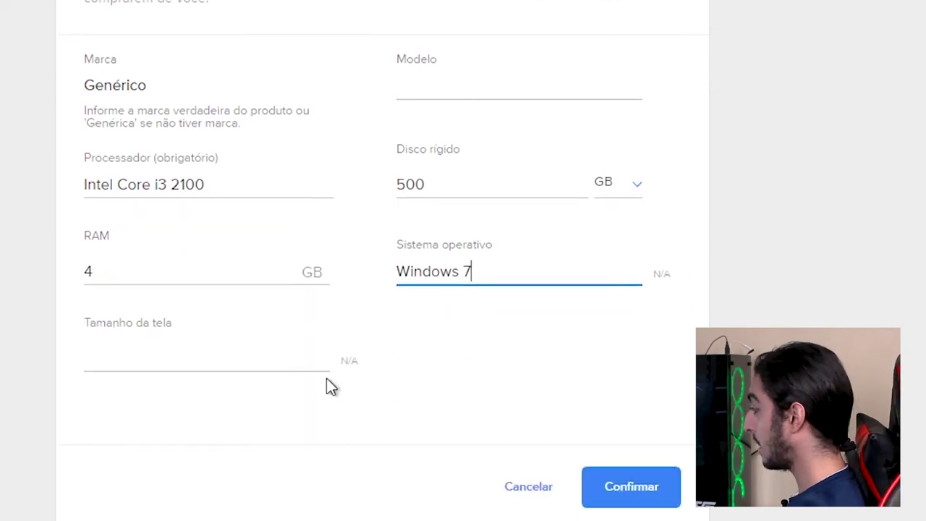
left_click(420, 347)
left_click(653, 471)
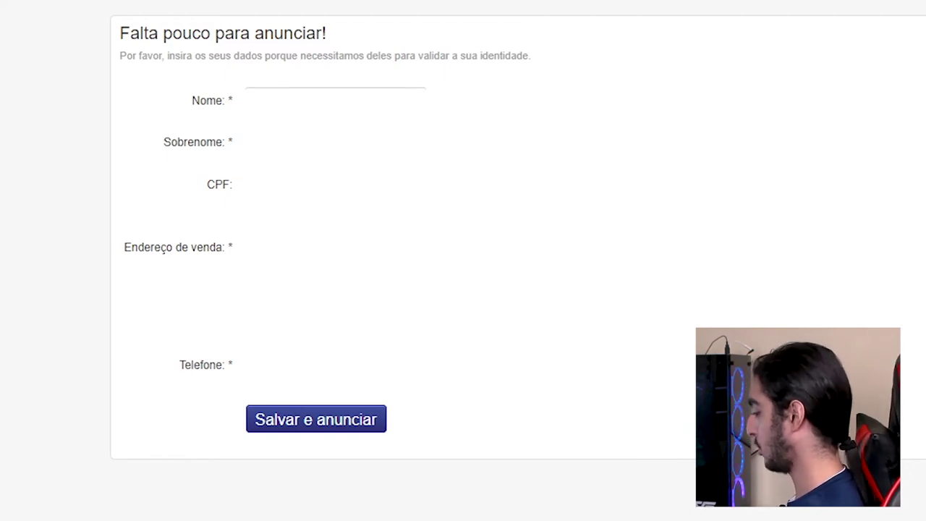
Step: Save the seller's identification details and confirm a listing price of R$ 1.100
left_click(332, 427)
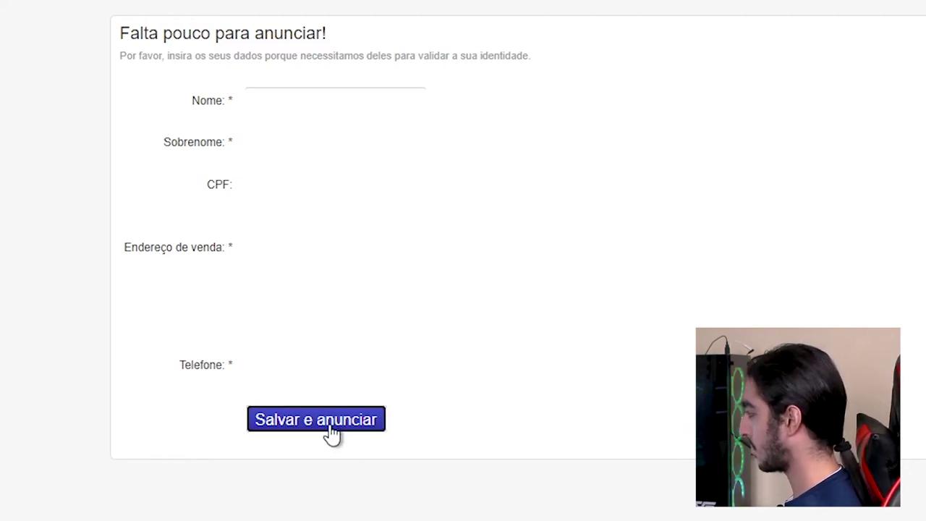
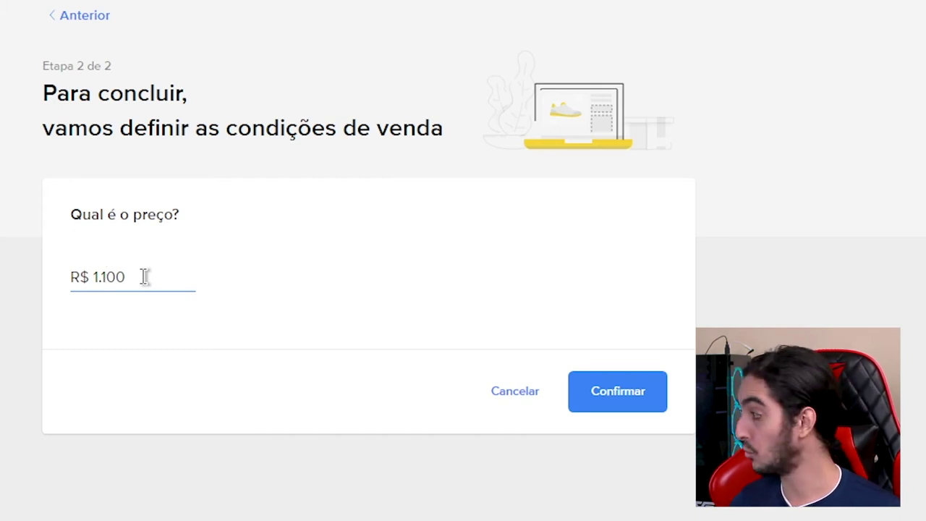
left_click(635, 403)
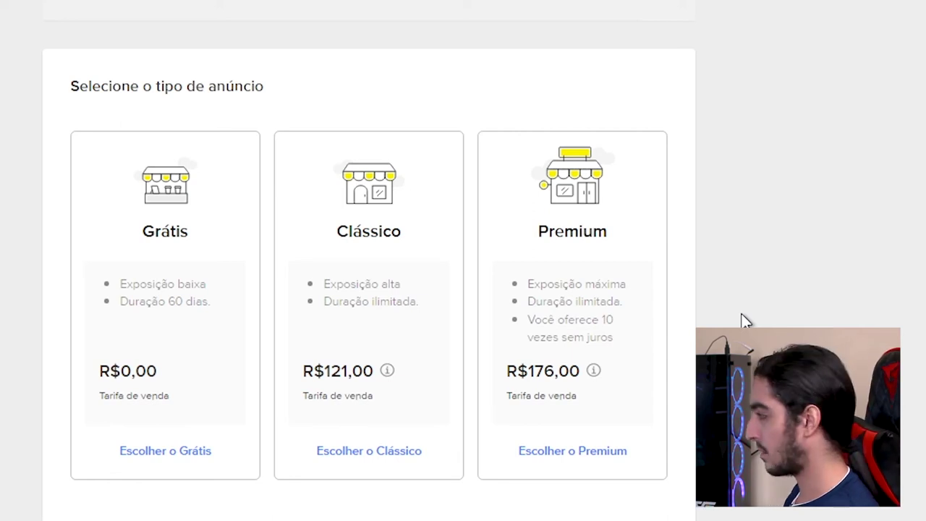
Step: Choose the Grátis listing type and confirm shipping through Mercado Envios
left_click(234, 368)
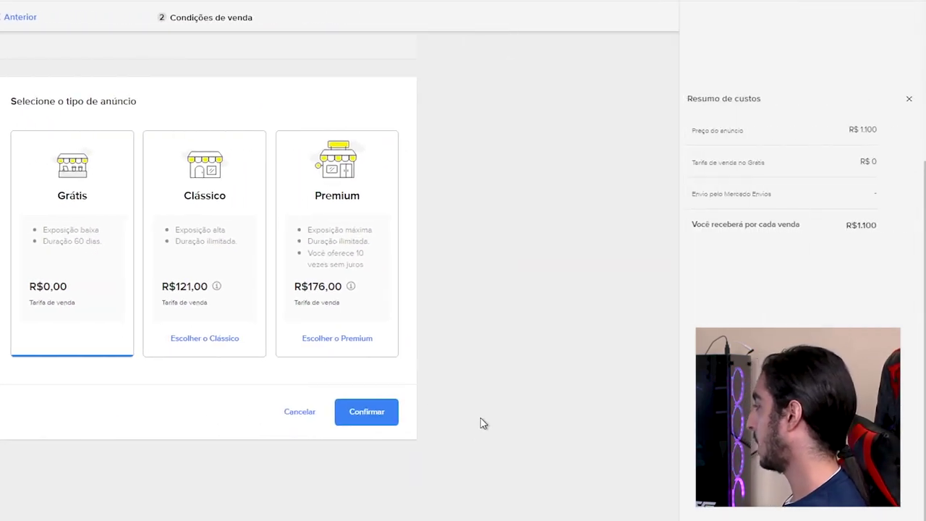
left_click(381, 420)
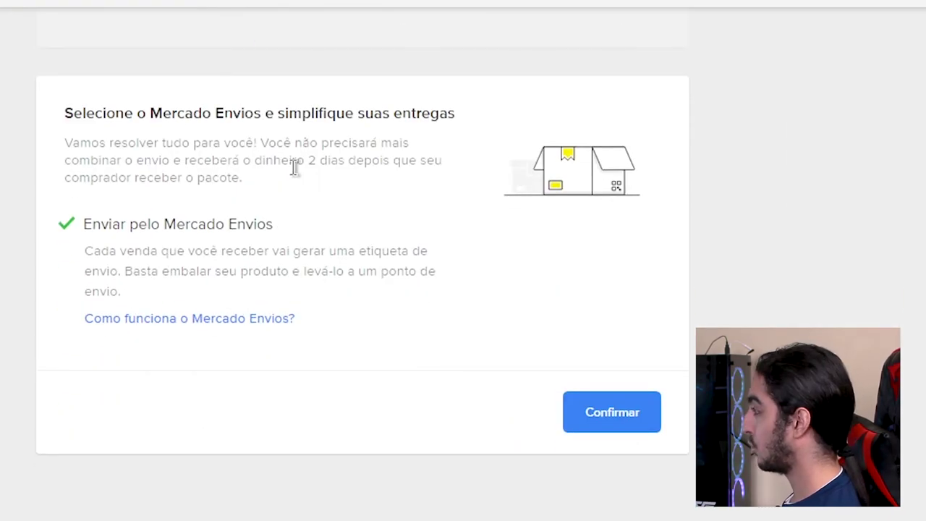
left_click(644, 410)
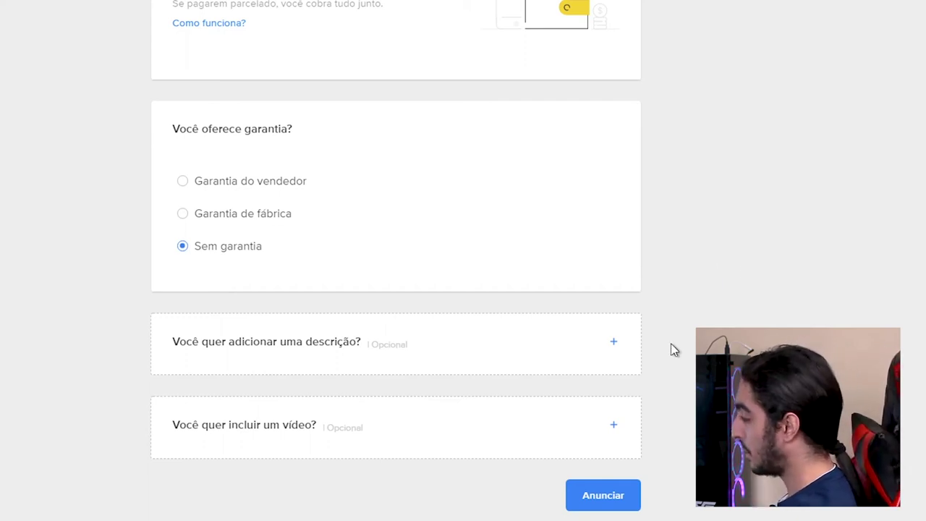
Step: Expand the optional description and video sections of the listing
left_click(614, 343)
scroll(651, 339, "down", 3)
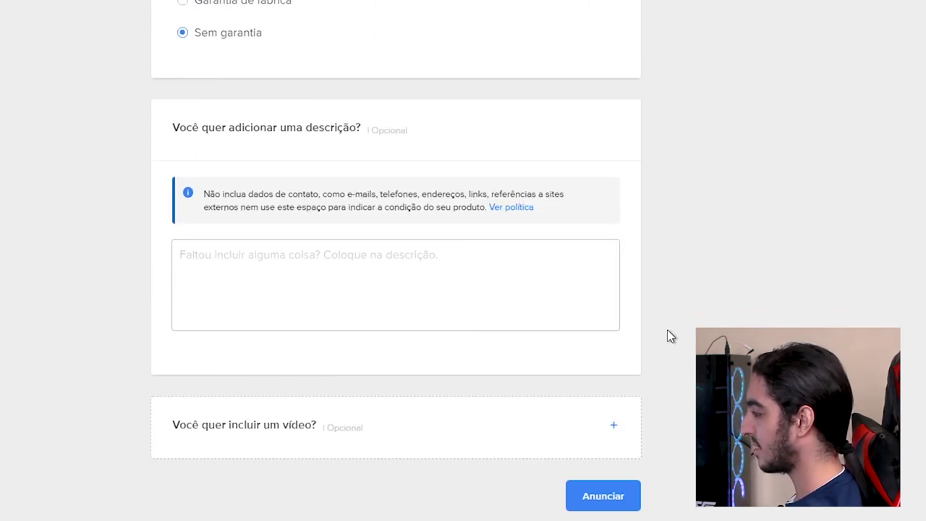
left_click(613, 430)
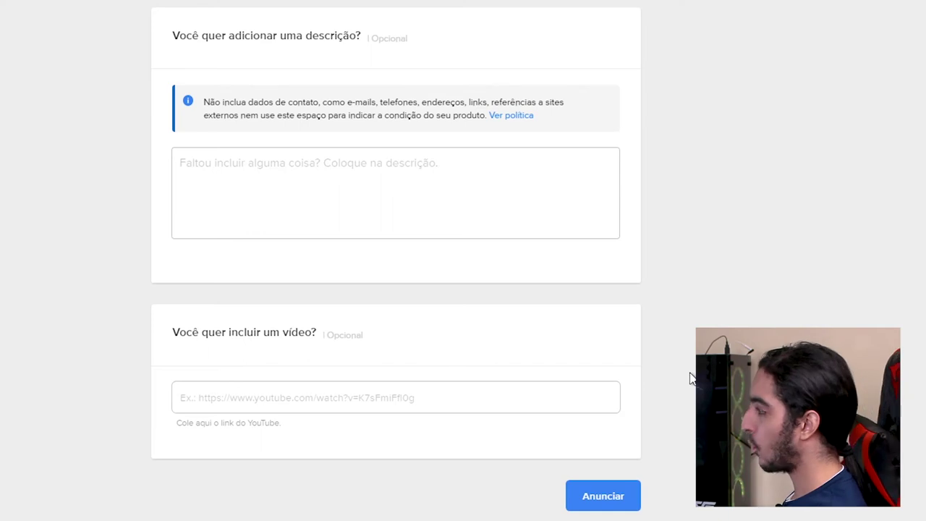
Step: Start the description with "PC GAMER", a blank line, "Configuração:" and the line "Processador - Intel Core i3 2100"
left_click(450, 205)
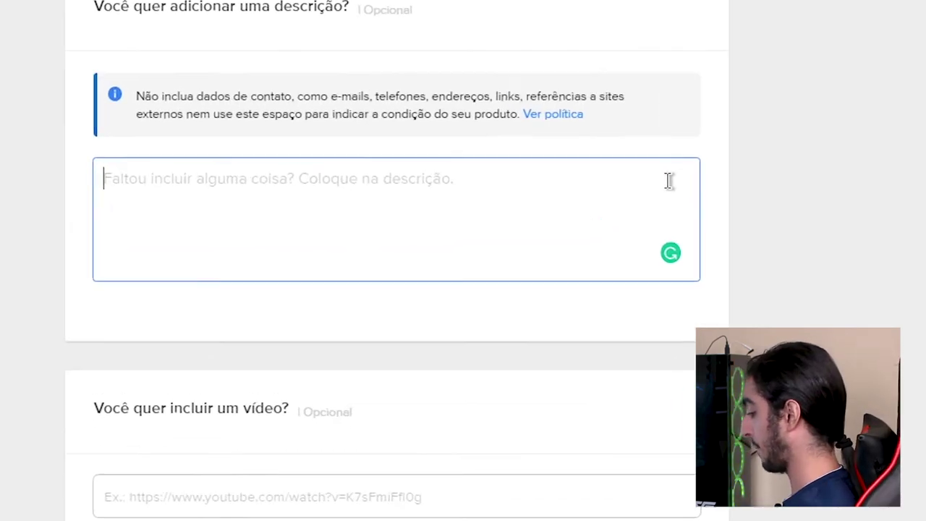
type("PC GAMER")
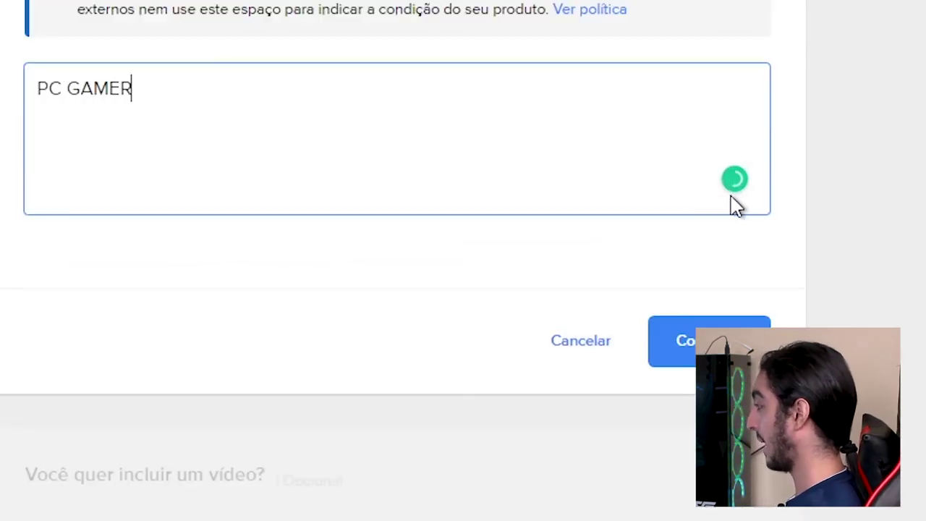
key("Return")
key("Return")
type("Configuração")
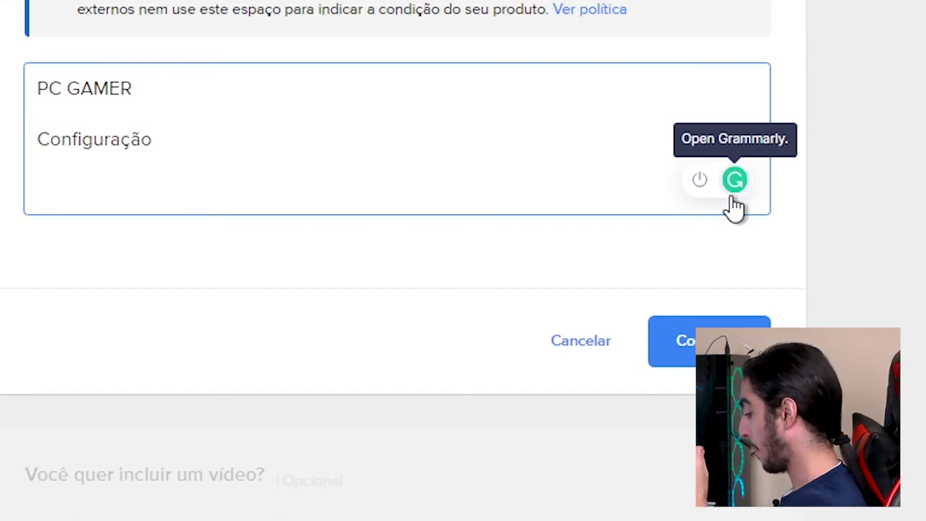
type(":")
key("Return")
type("Processador - Intel Core i3 2100")
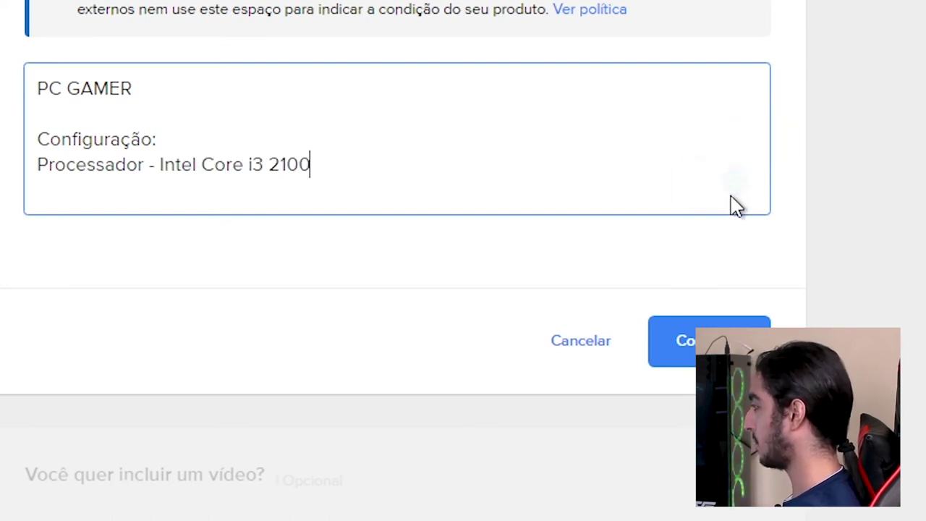
Step: Add the motherboard line "Placa-mãe - Asus P8h61-M LX" below the processor in the description
key("Return")
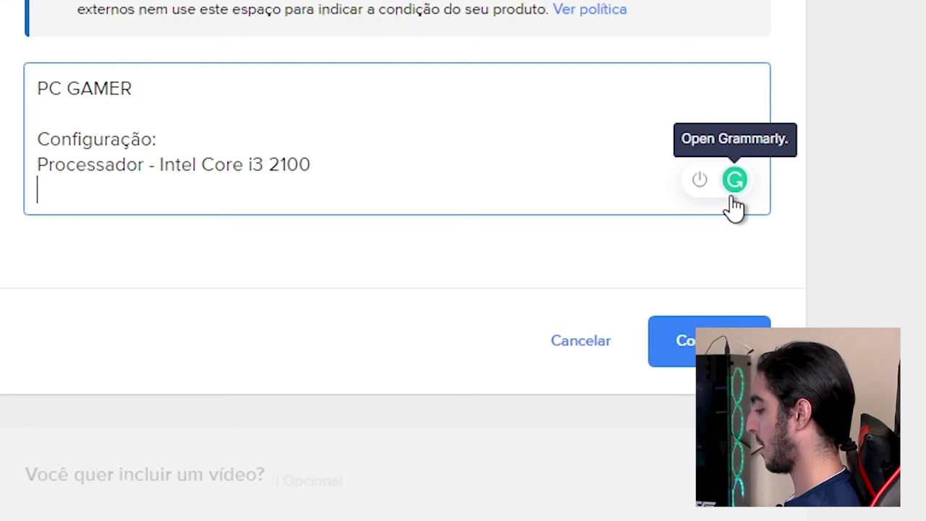
type("Placa-mãe - Asus")
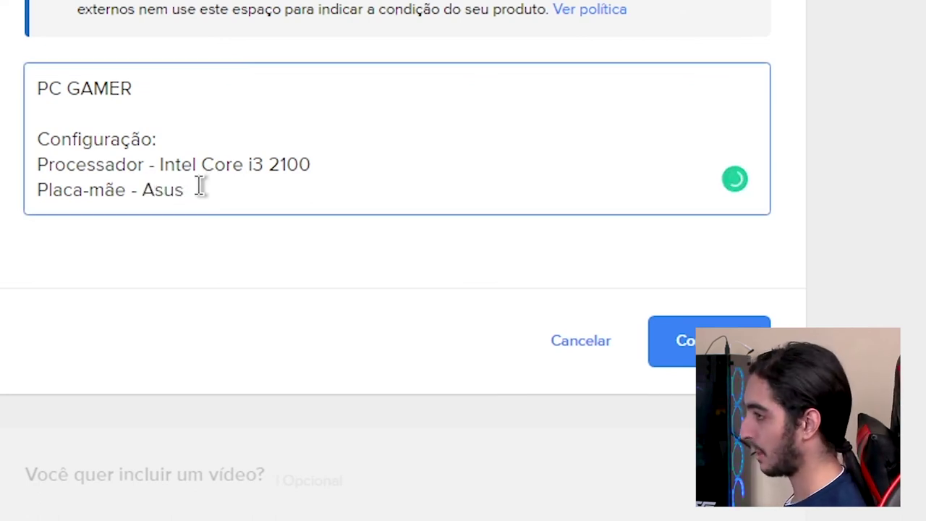
type("P")
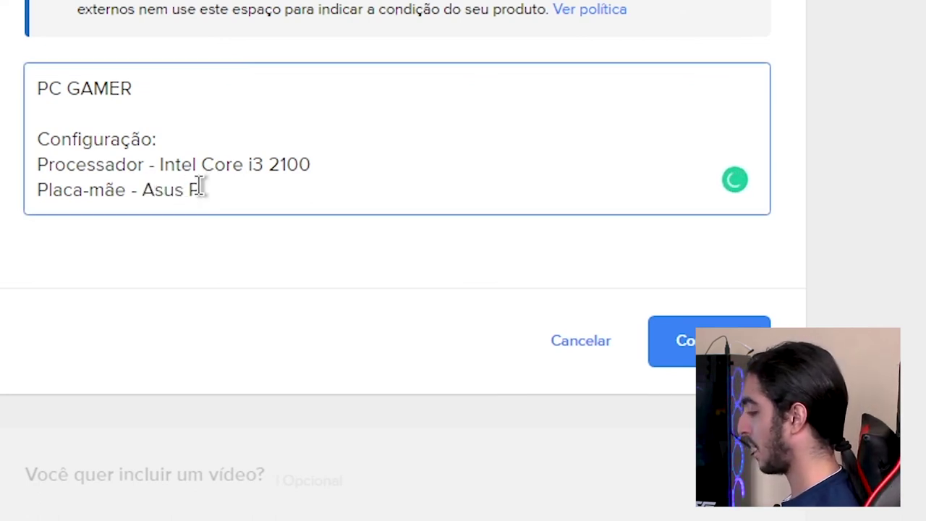
type("8h61-")
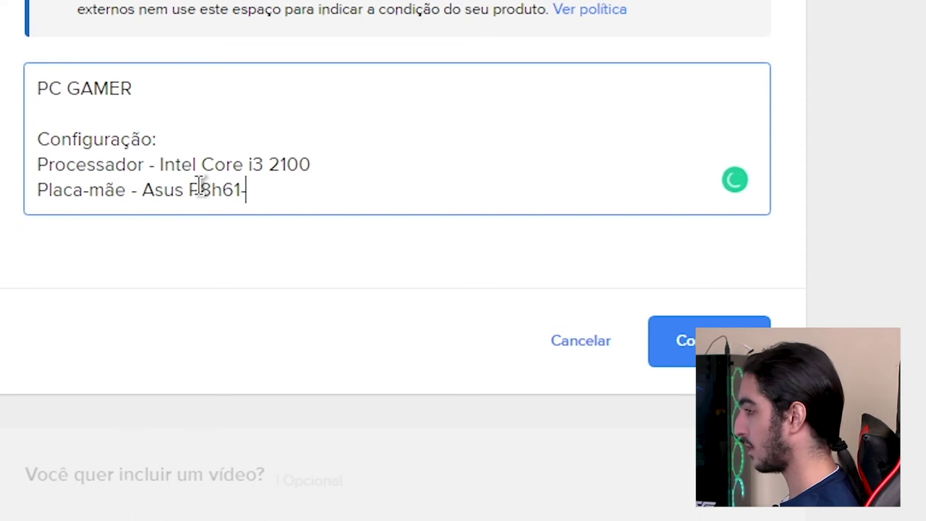
type("M LX")
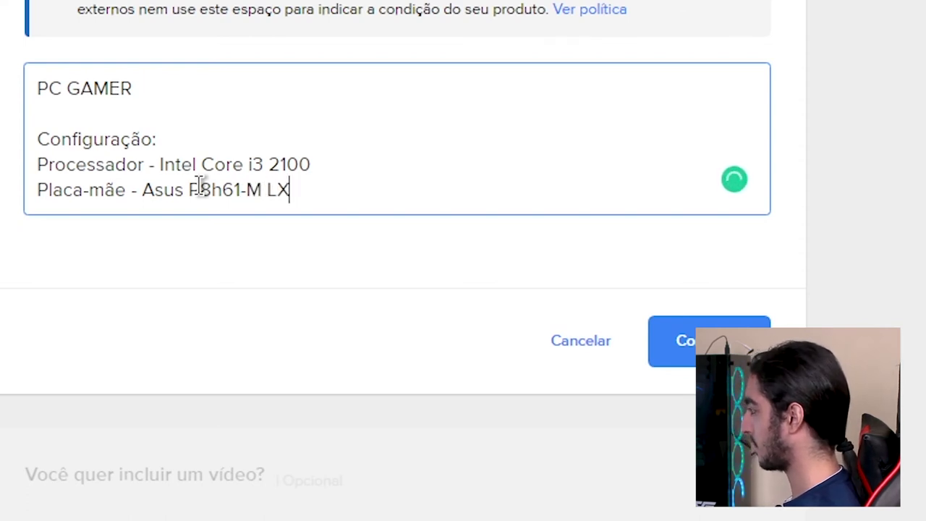